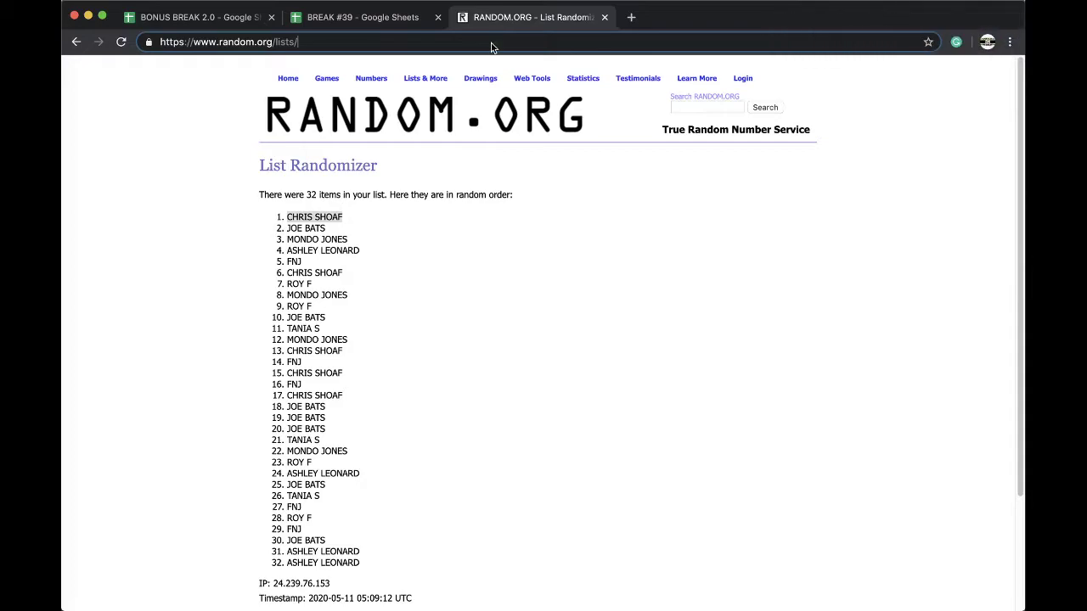
- Open a fresh List Randomizer form and shuffle the list of 36 numbers repeatedly
key("Return")
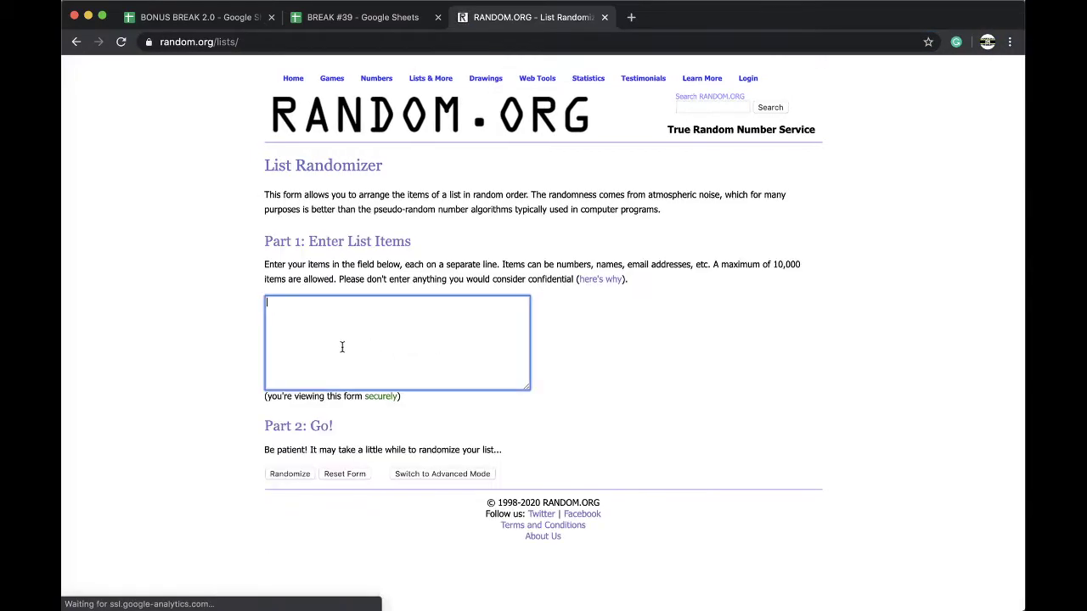
left_click(303, 473)
scroll(289, 492, "down", 3)
left_click(280, 524)
left_click(273, 523)
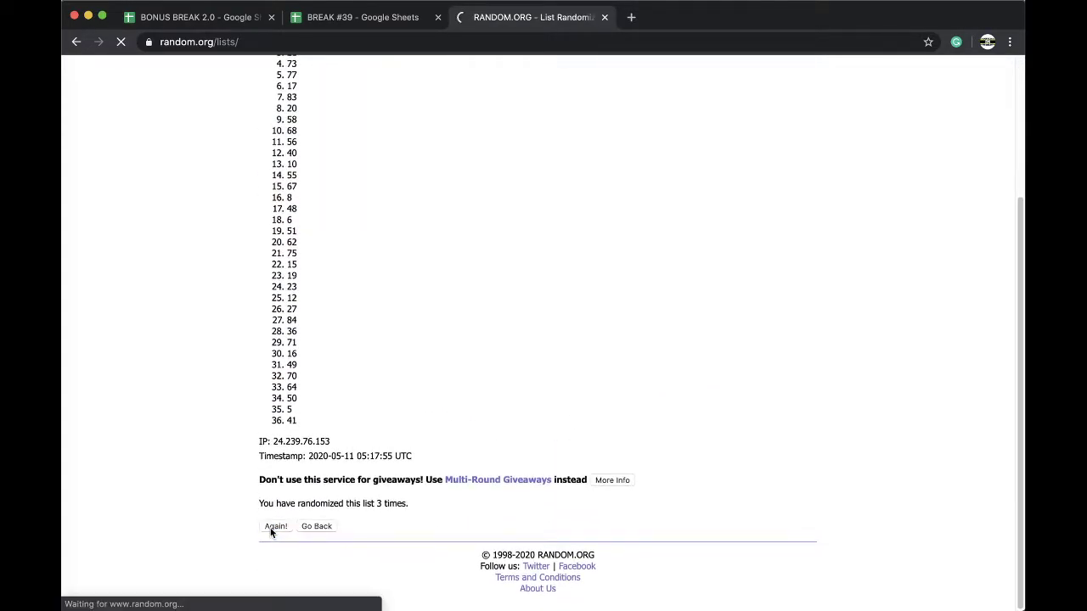
left_click(273, 524)
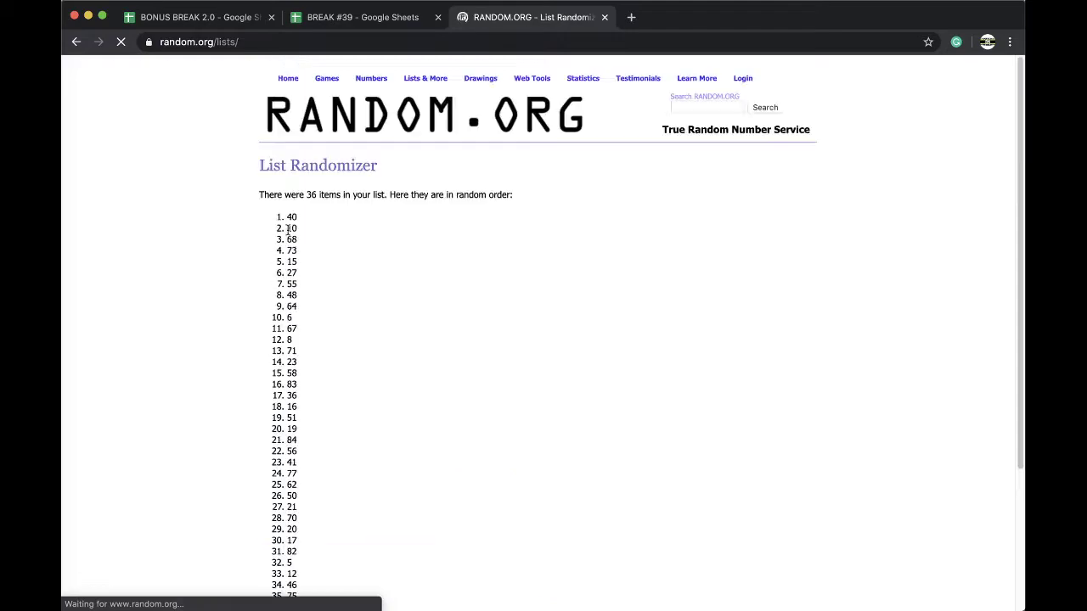
- In the #51 PREM PACK FB sheet of BREAK #39, highlight the number 40 in column E in yellow
left_click(365, 15)
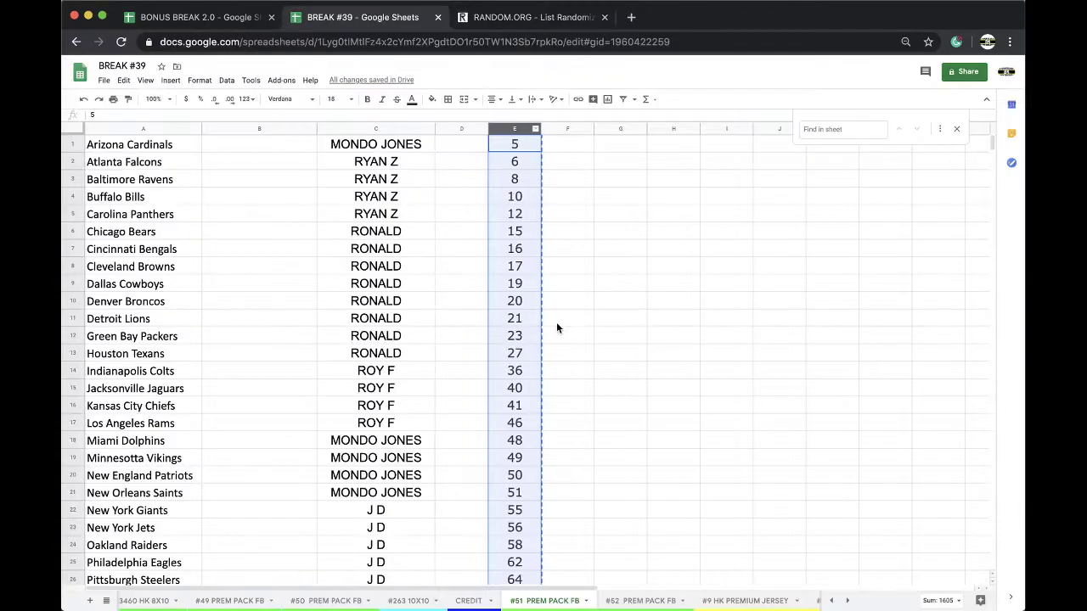
left_click(510, 387)
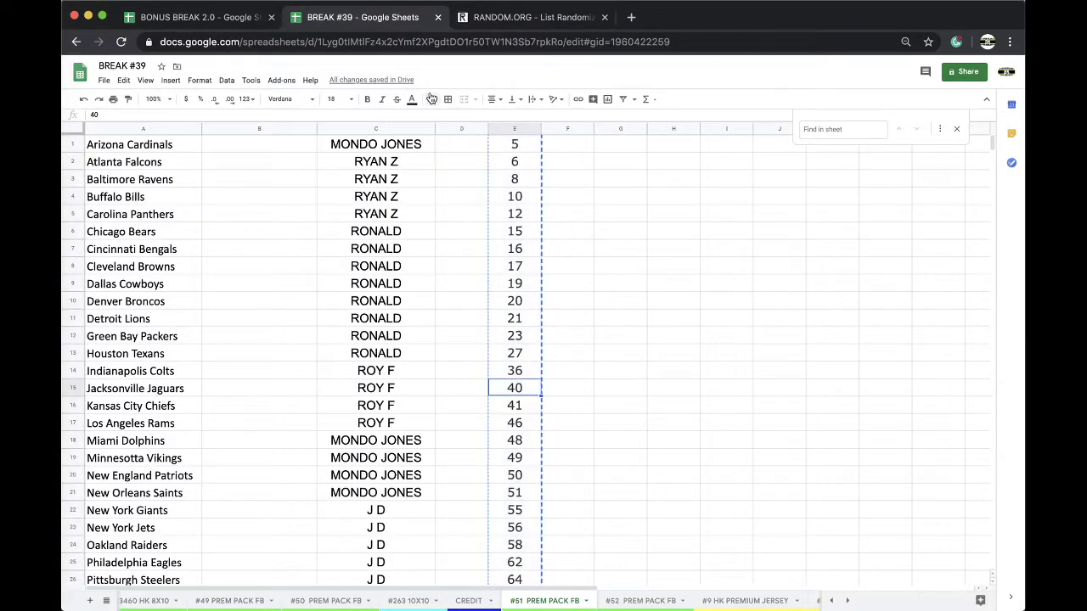
left_click(431, 99)
left_click(471, 146)
- Copy column E of the #51 PREM PACK FB sheet over column E of the #52 PREM PACK FB sheet
left_click(512, 129)
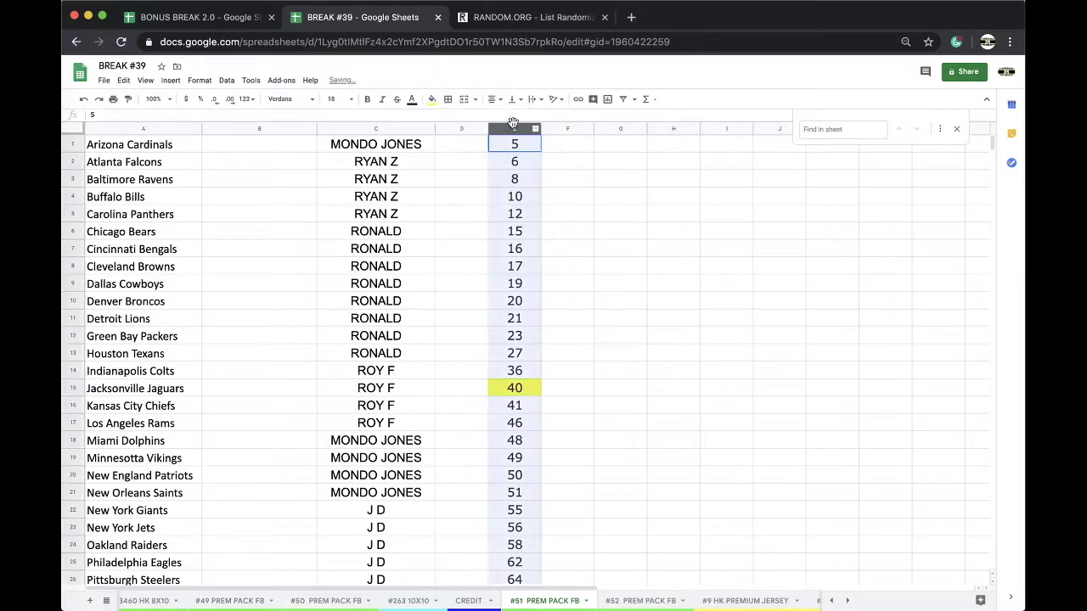
scroll(624, 585, "right", 2)
left_click(628, 597)
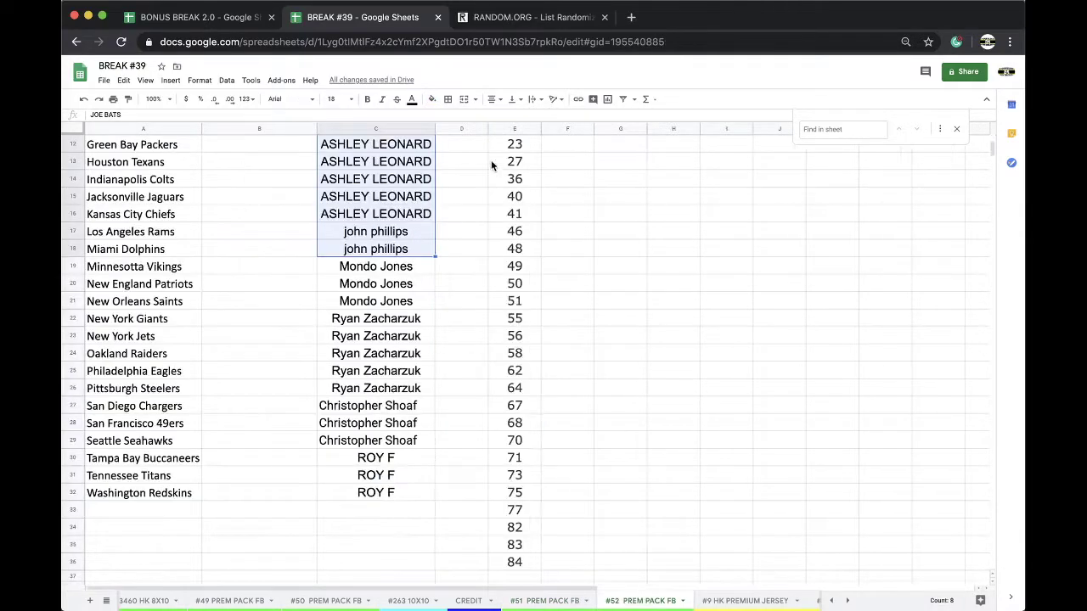
left_click(512, 129)
scroll(514, 340, "up", 5)
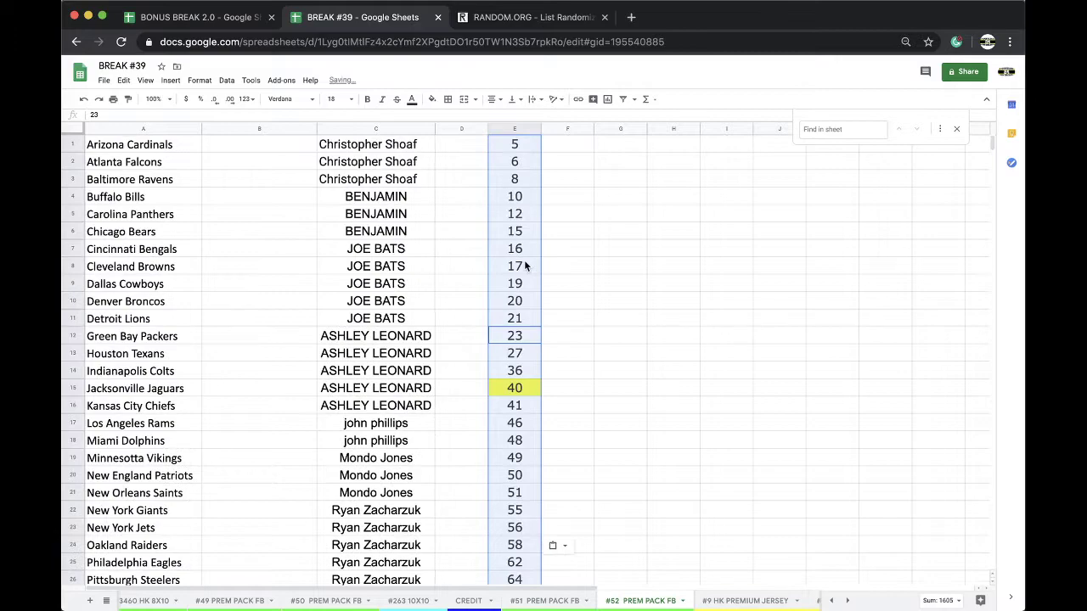
- Move a block of cells in column E of the #52 PREM PACK FB sheet further up the same column
scroll(514, 339, "down", 5)
left_click(515, 266)
left_click_drag(515, 232, 511, 492)
key("super+c")
key("Delete")
scroll(522, 282, "up", 3)
left_click(514, 266)
key("super+v")
- Copy the participant names in column C of the #51 PREM PACK FB sheet into a fresh List Randomizer form
left_click(550, 600)
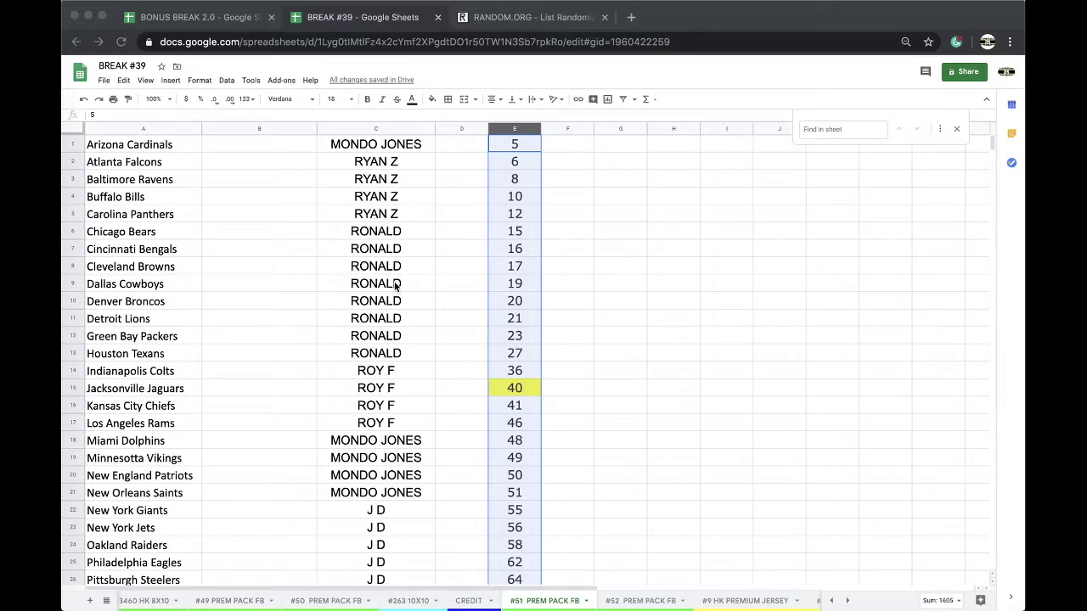
scroll(392, 306, "down", 2)
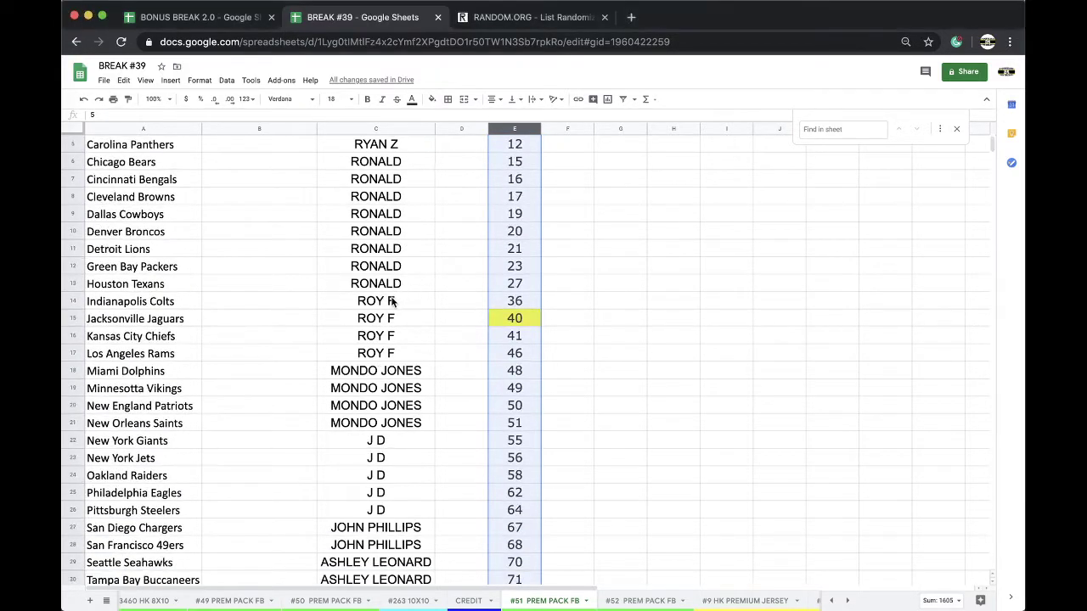
scroll(411, 261, "down", 3)
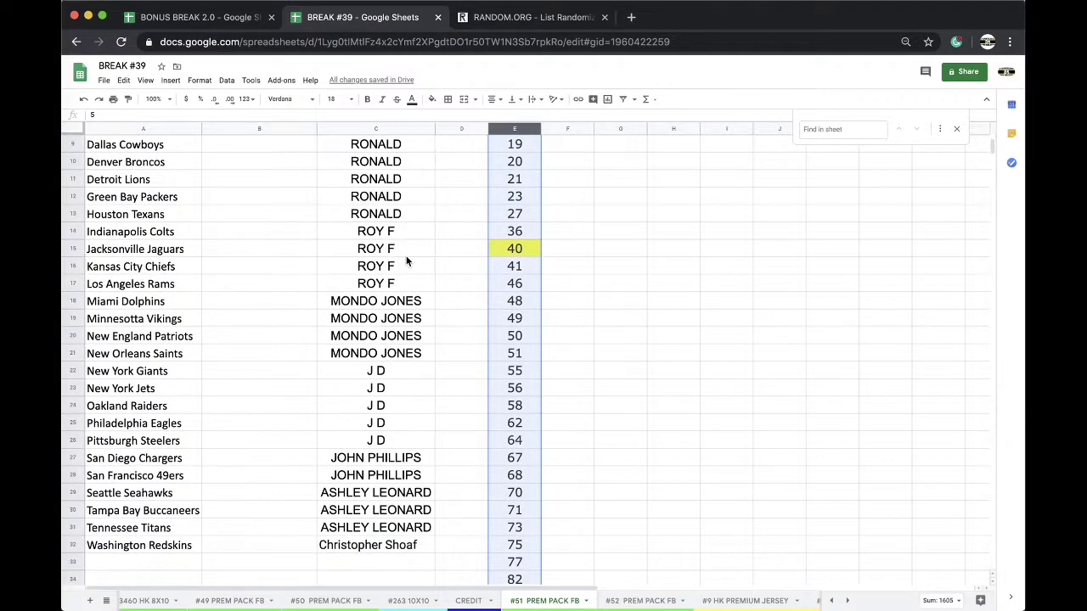
left_click(353, 132)
key("super+c")
scroll(365, 255, "up", 5)
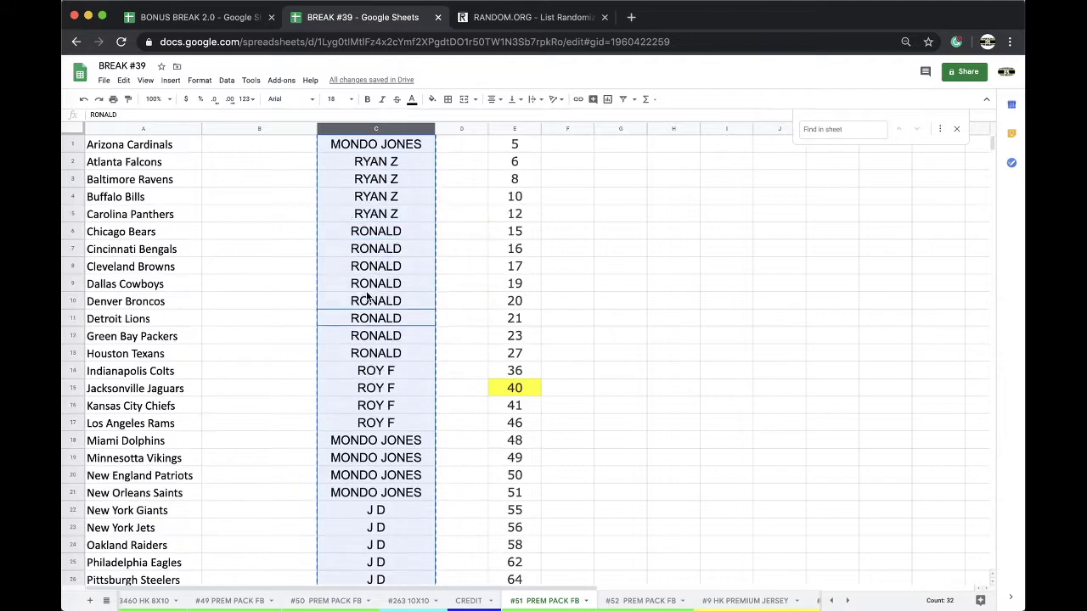
left_click(490, 25)
left_click(468, 38)
key("Return")
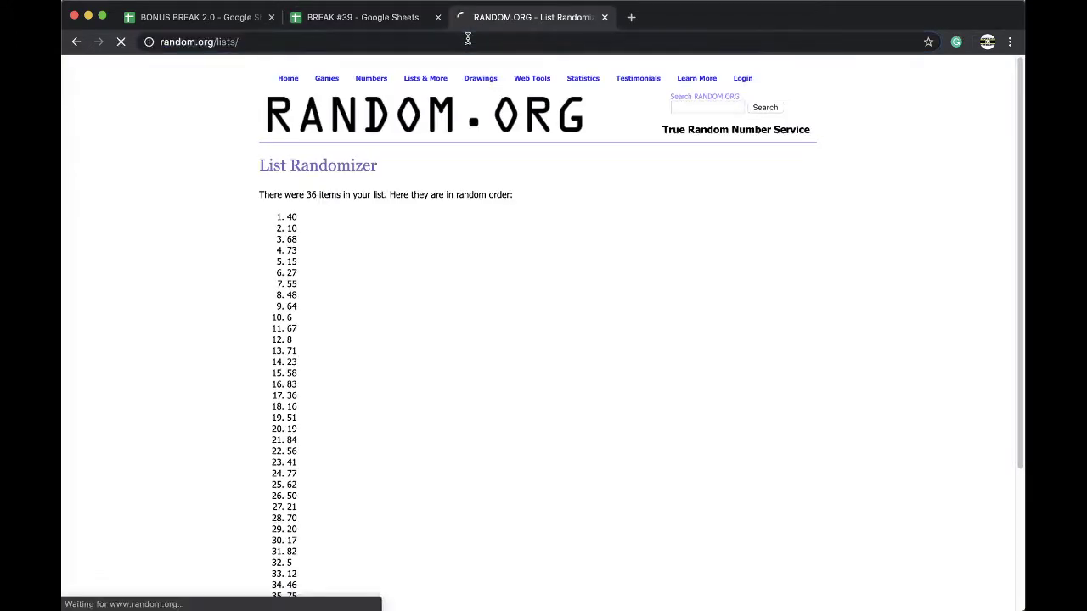
left_click(336, 318)
key("super+v")
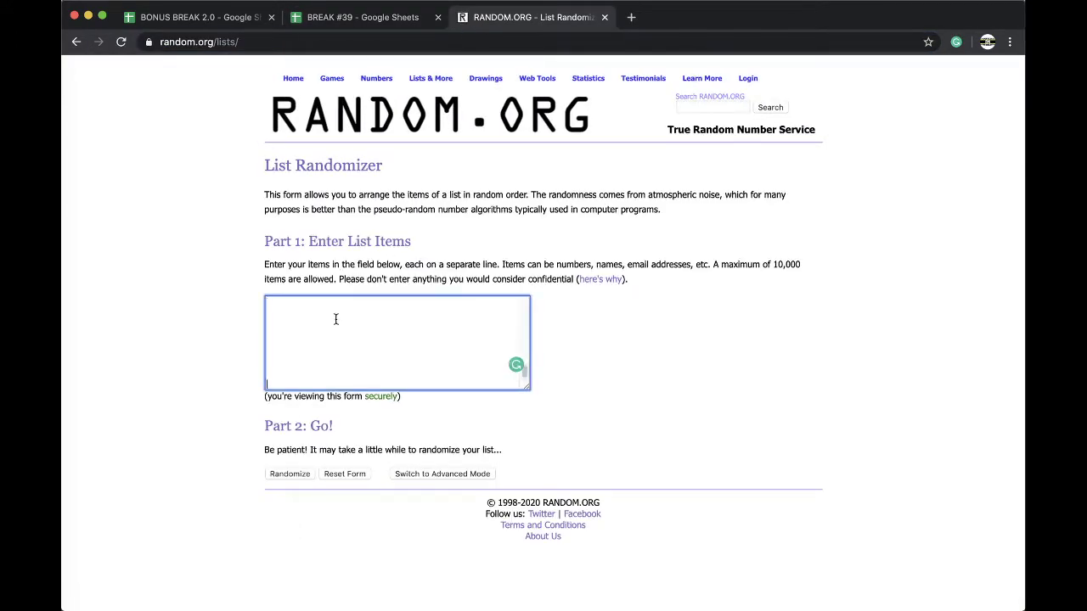
- Randomize the pasted list of names five times
left_click(289, 474)
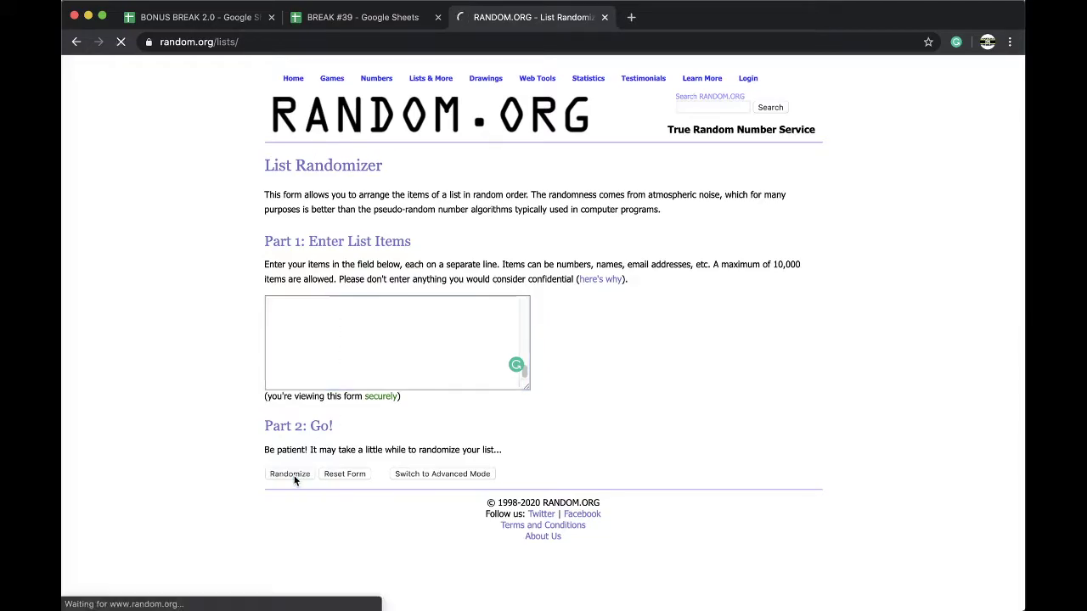
left_click(270, 525)
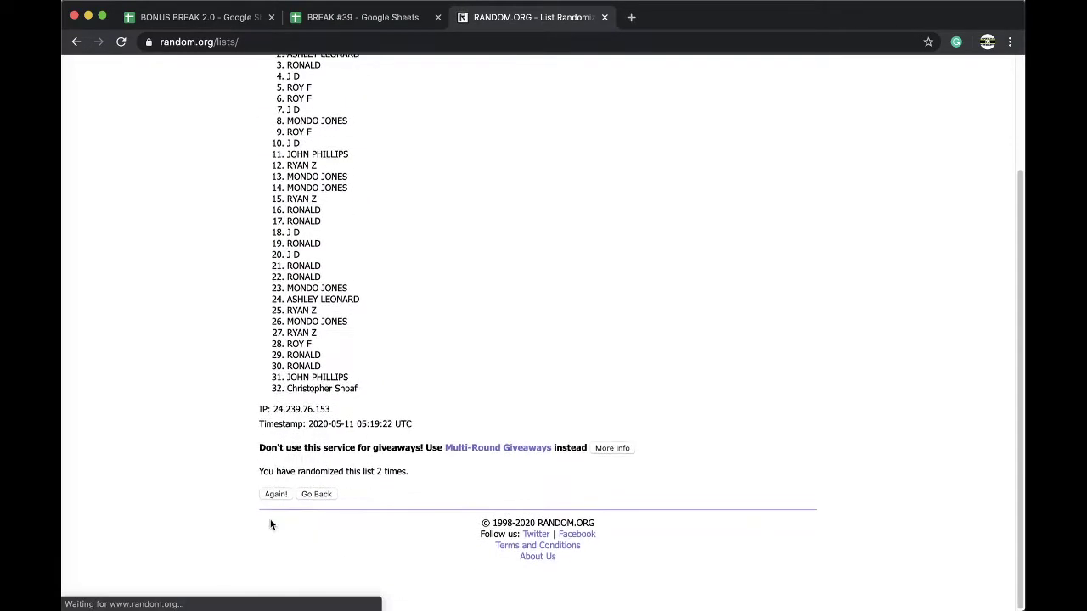
left_click(270, 526)
left_click(270, 526)
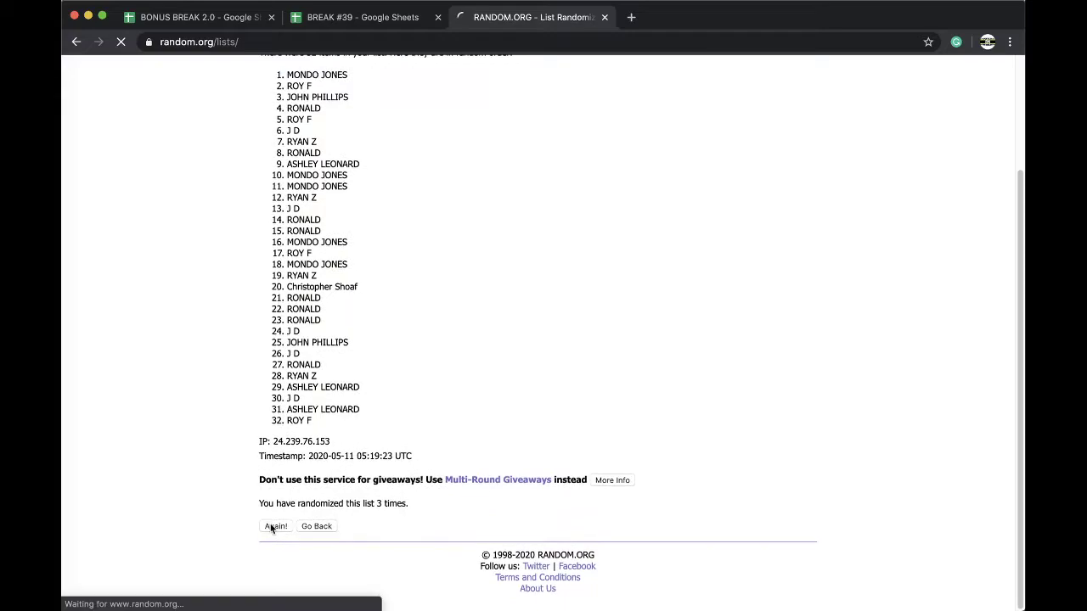
left_click(272, 526)
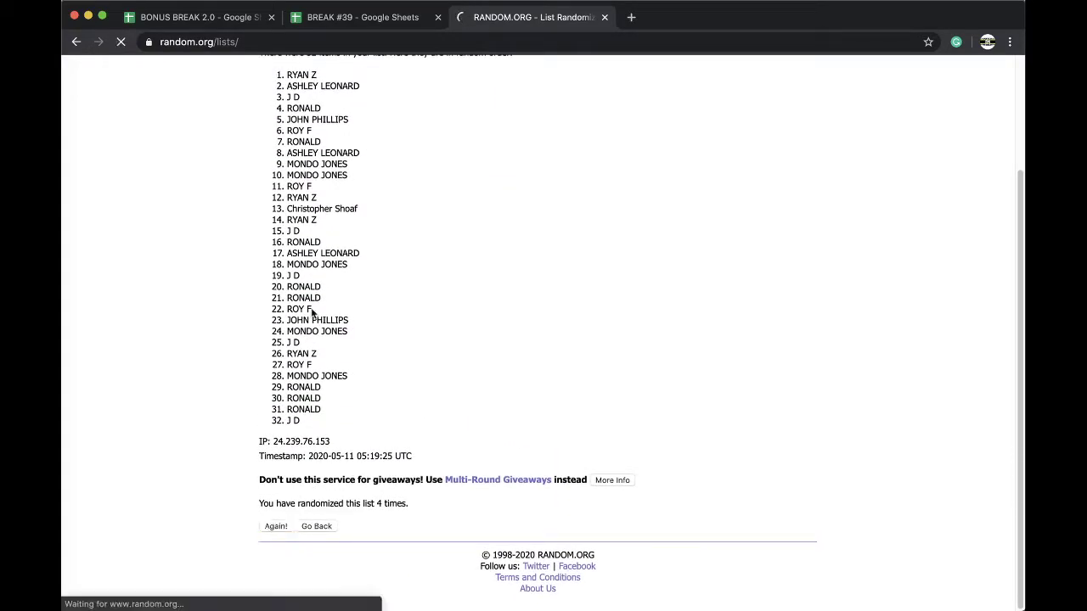
- Paste the shuffled names into column B of the #51 PREM PACK FB sheet from B1, with font size 18
left_click_drag(287, 219, 384, 425)
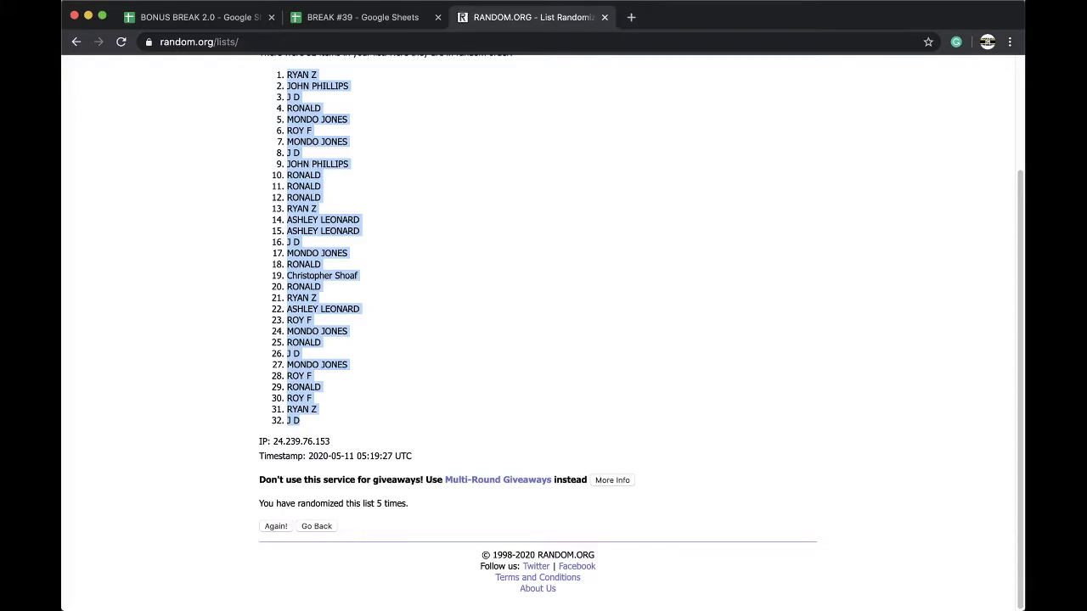
left_click(373, 17)
left_click(210, 150)
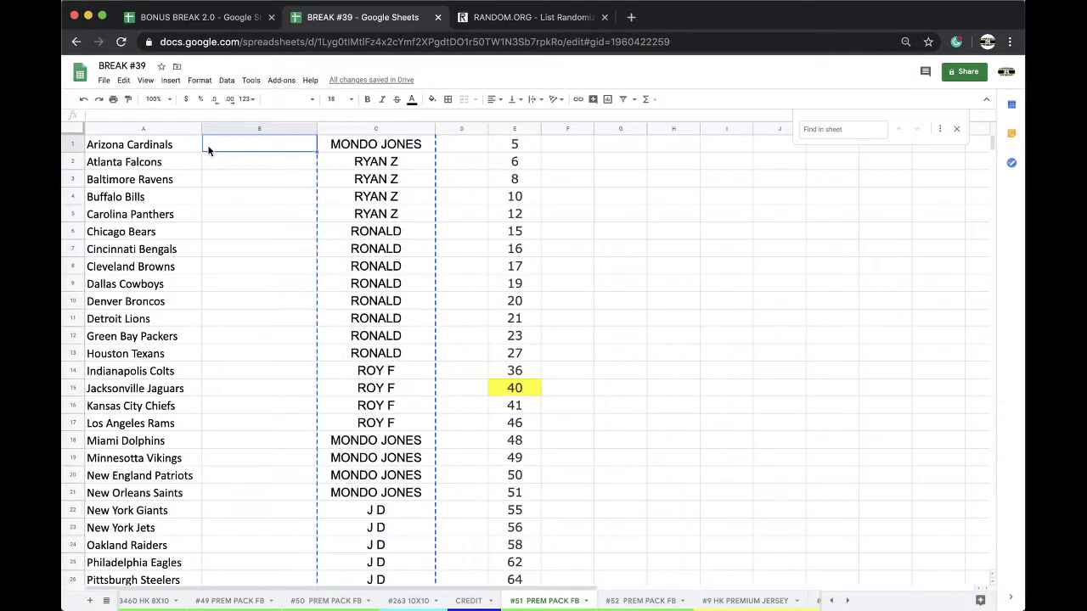
key("super+v")
left_click(336, 98)
left_click(335, 252)
- Sort the whole sheet by column B from A to Z
left_click(227, 80)
left_click(255, 107)
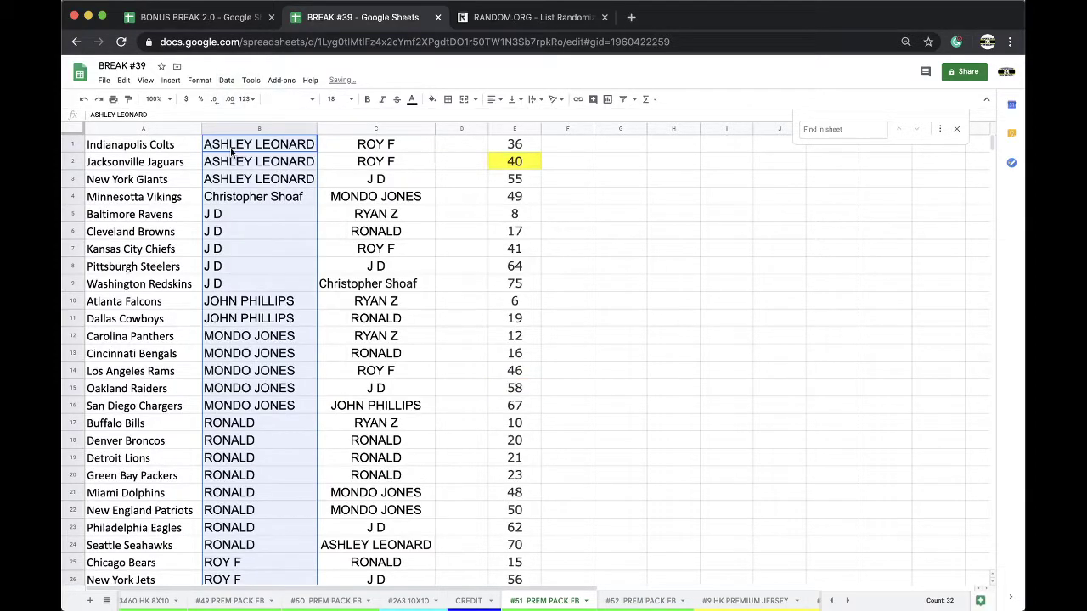
left_click(245, 178)
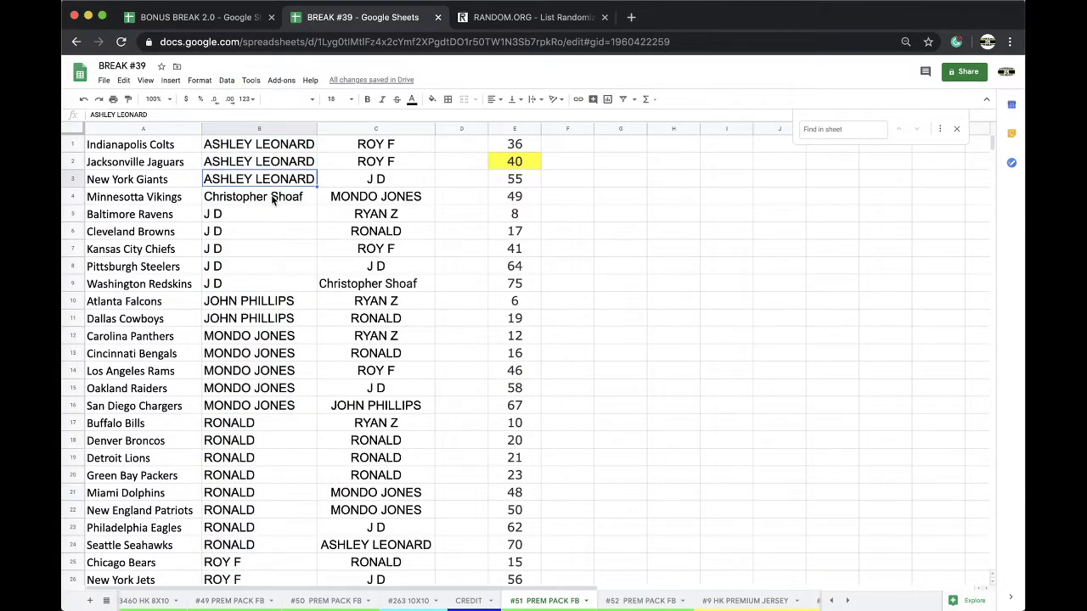
- Examine which teams are assigned to each participant in the sorted rows of columns A and B
scroll(245, 221, "down", 2)
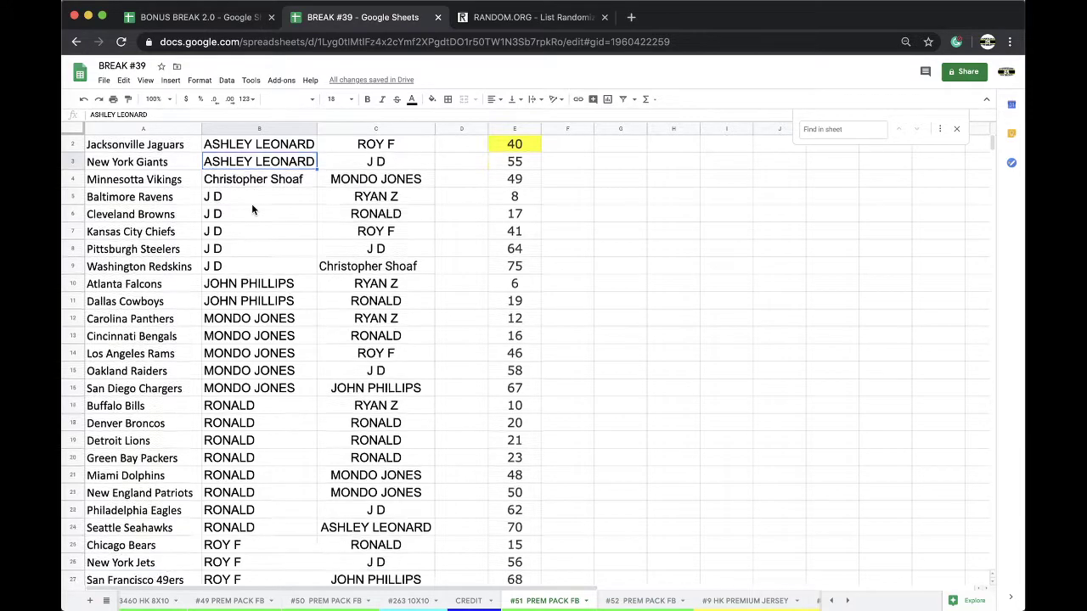
scroll(244, 216, "down", 2)
scroll(253, 199, "down", 1)
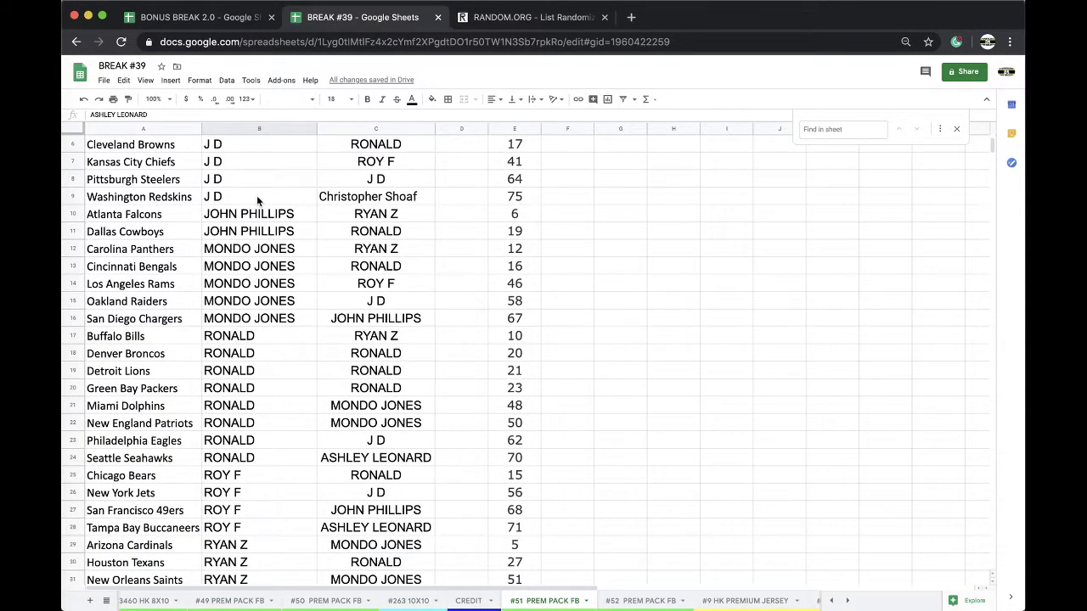
scroll(258, 200, "down", 2)
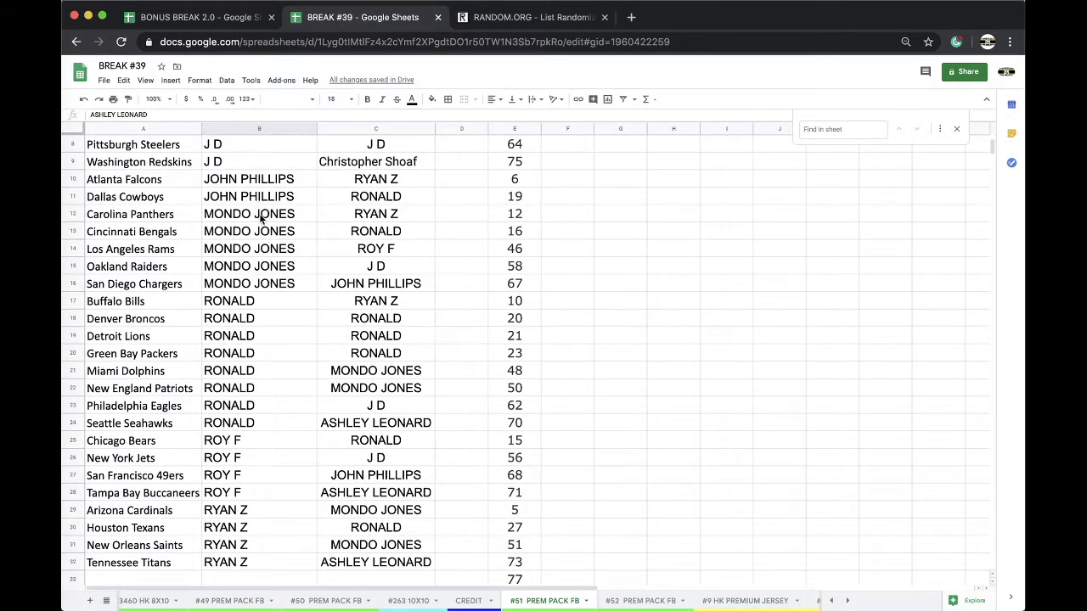
scroll(260, 218, "down", 4)
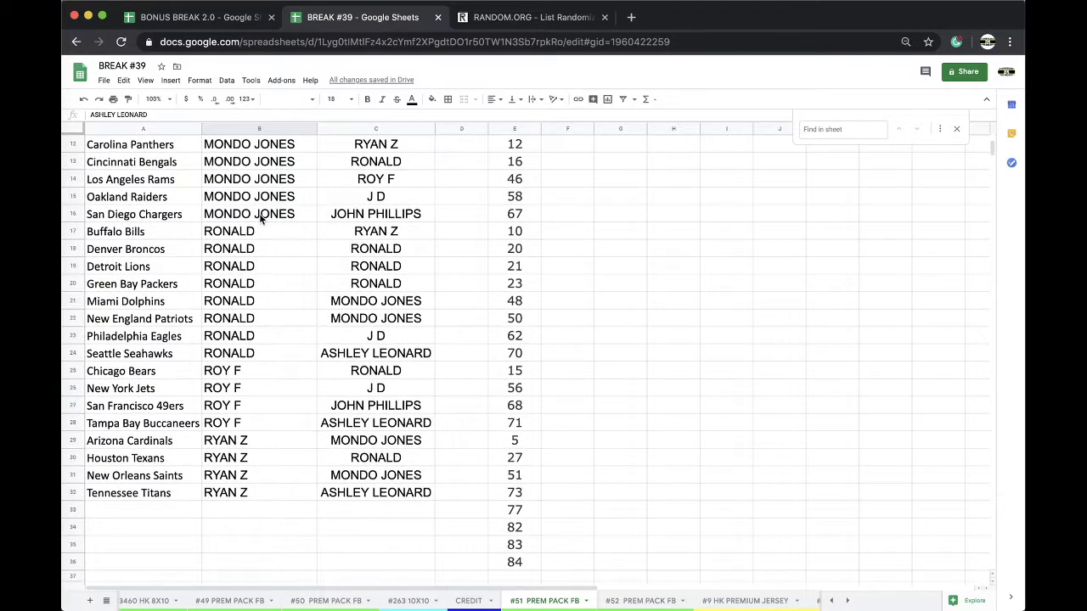
scroll(261, 218, "down", 2)
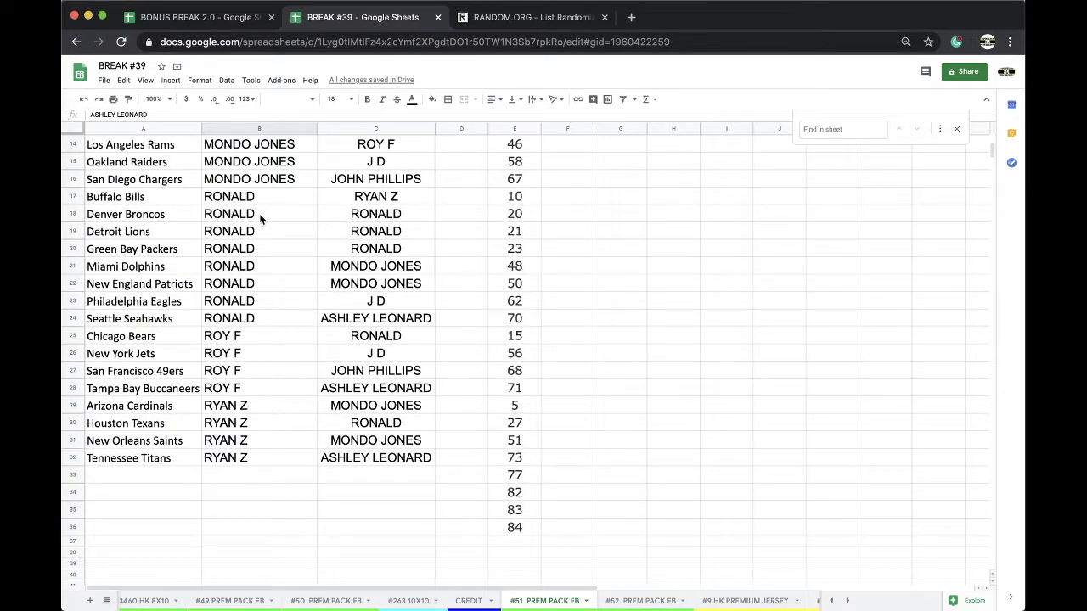
scroll(283, 337, "up", 13)
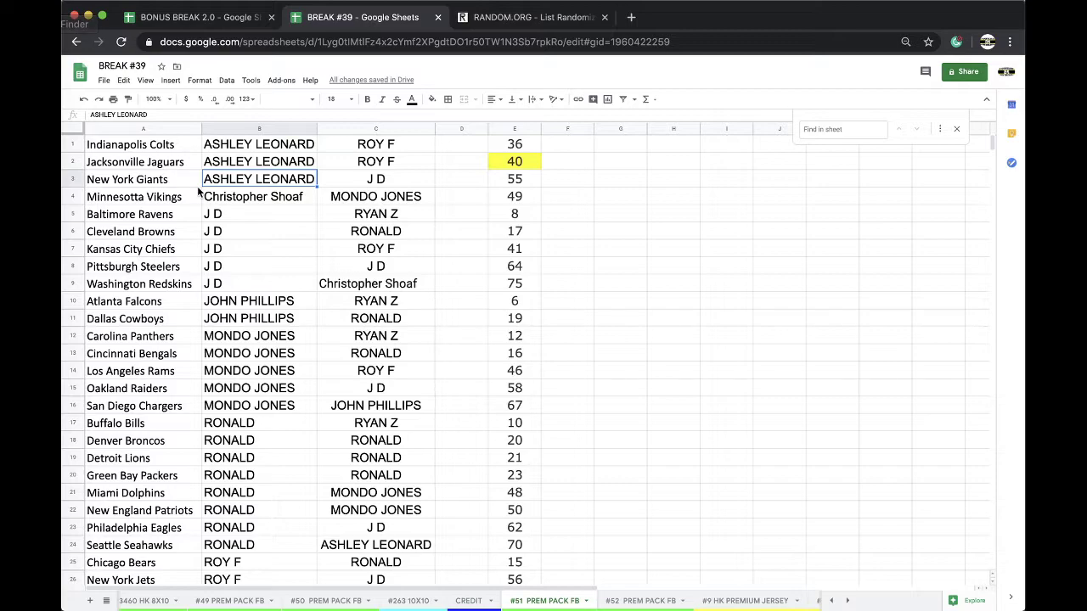
scroll(197, 186, "down", 4)
scroll(197, 185, "up", 1)
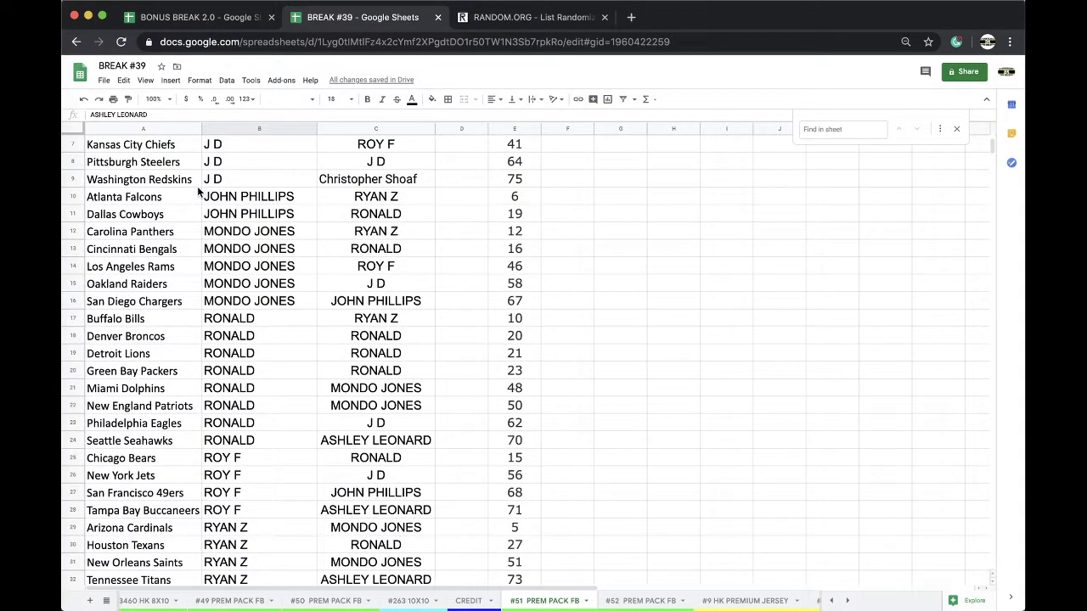